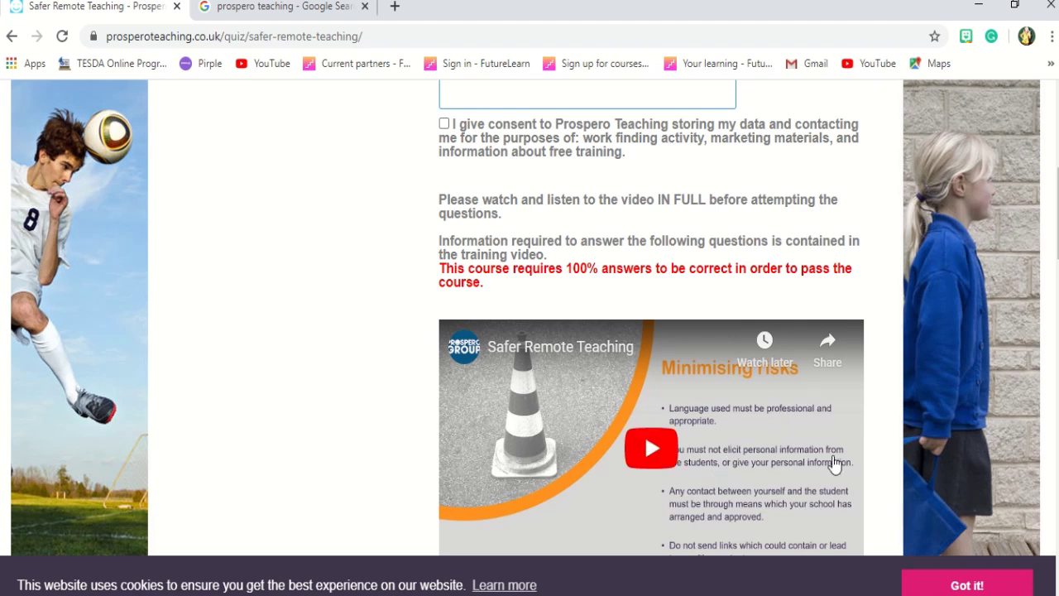
# Play the start of the Safer Remote Teaching video, pause it and dismiss the suggested videos.
pyautogui.scroll(-1, 902, 397)
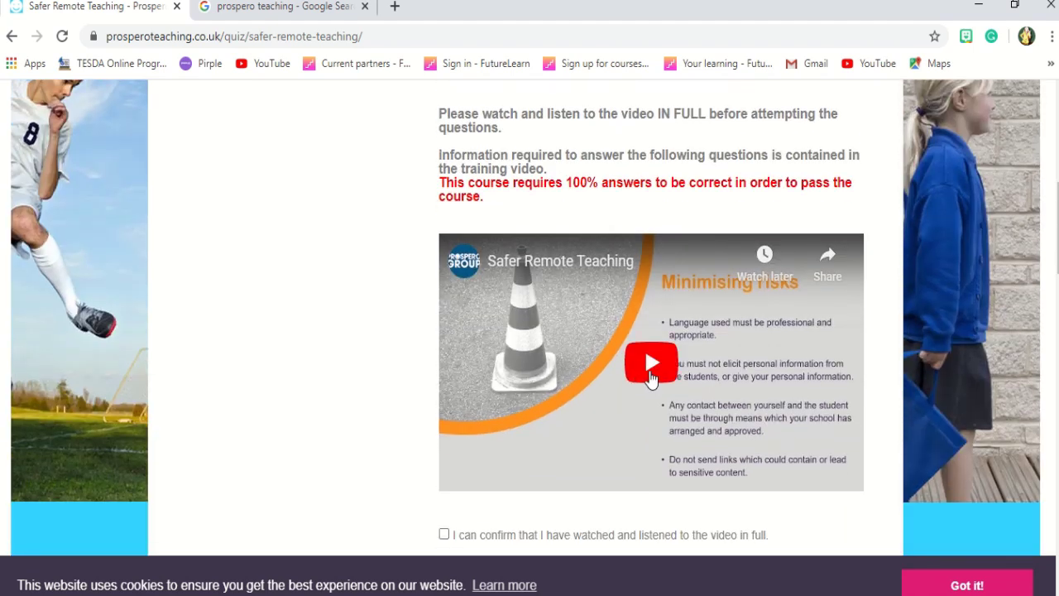
pyautogui.click(648, 369)
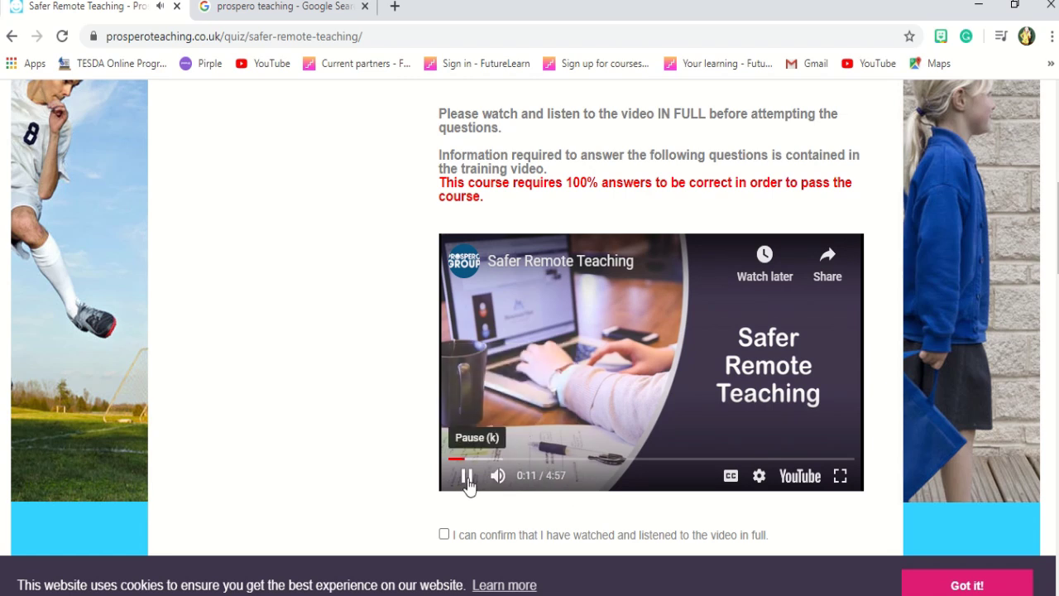
pyautogui.click(467, 480)
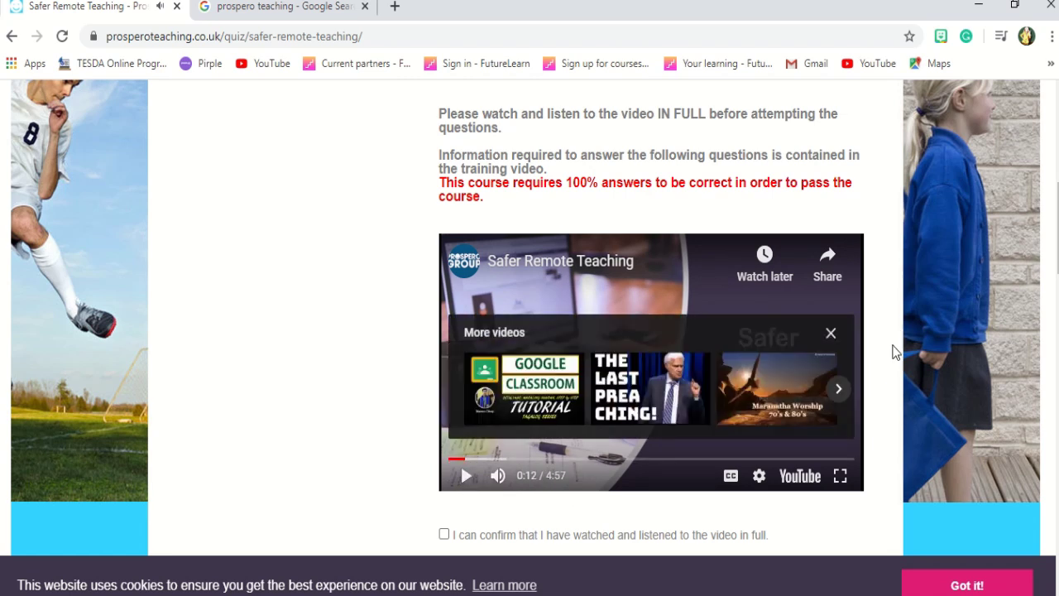
pyautogui.click(830, 336)
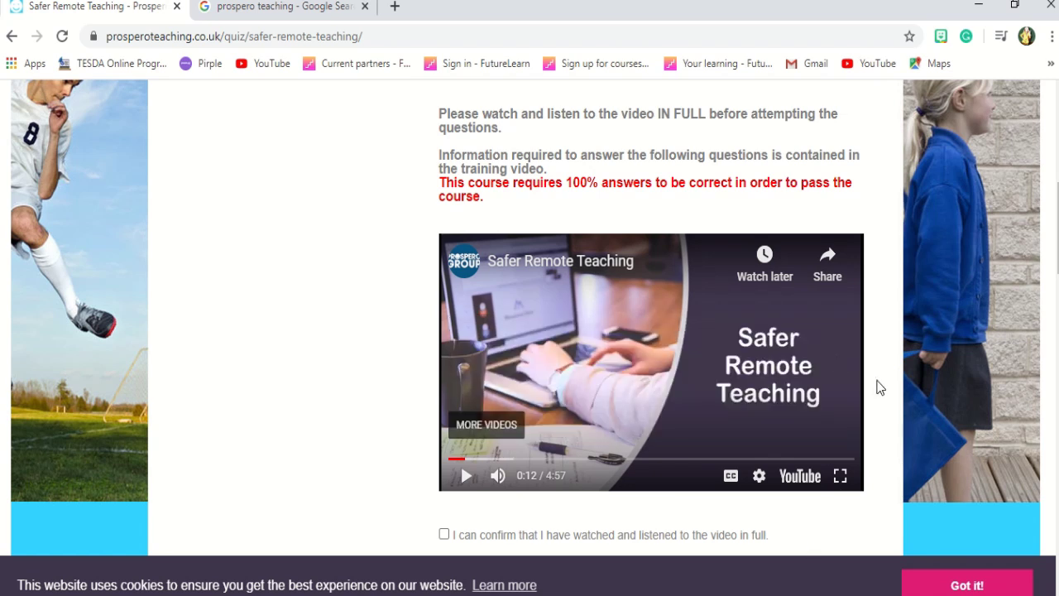
# Look through the whole quiz form below the video, from the viewing confirmation and questions to the submission area.
pyautogui.scroll(-1, 879, 387)
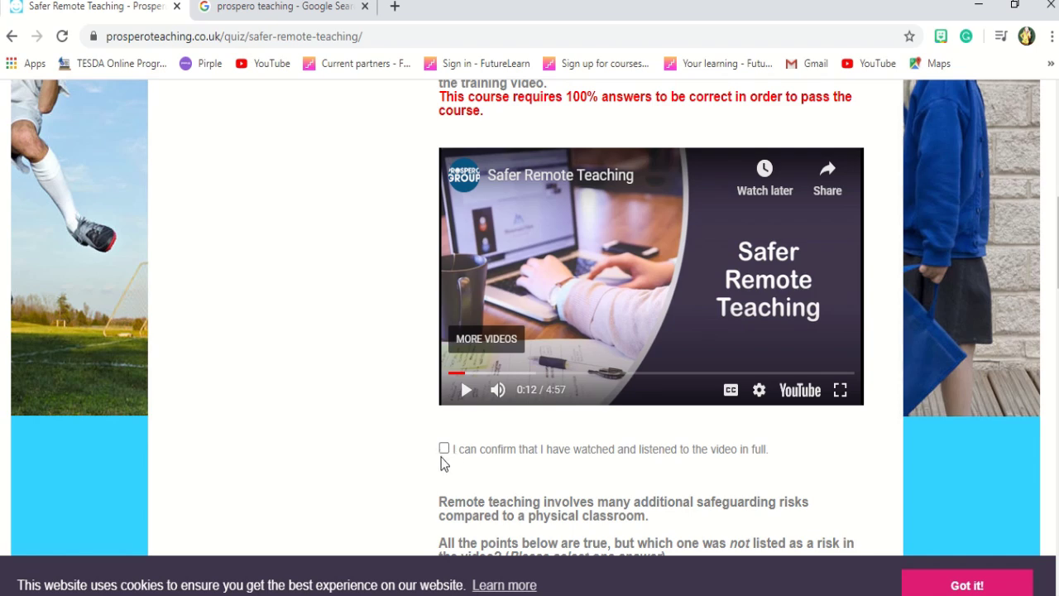
pyautogui.scroll(-3, 902, 411)
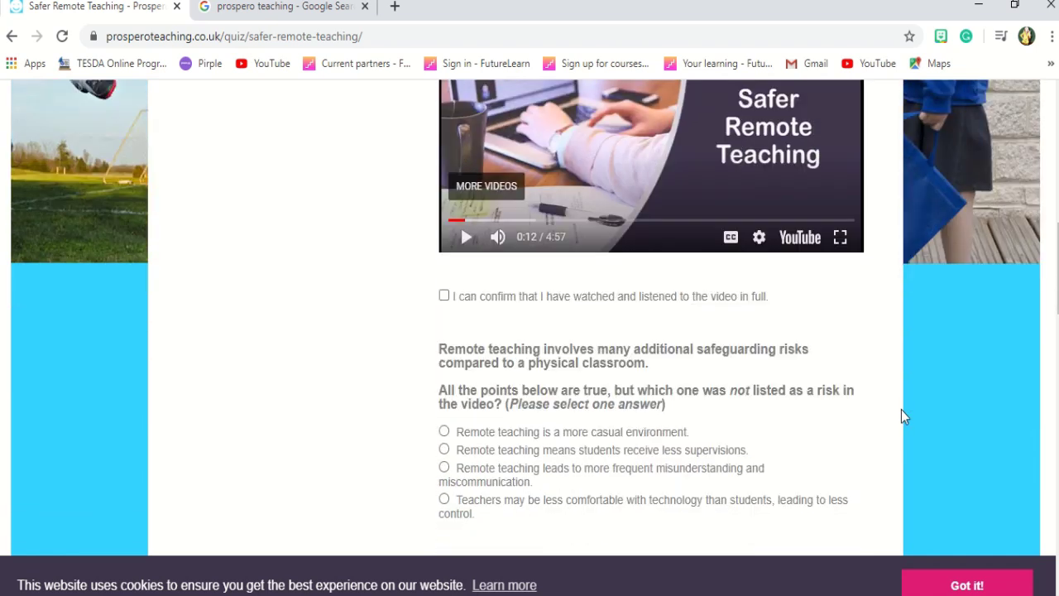
pyautogui.scroll(-1, 903, 416)
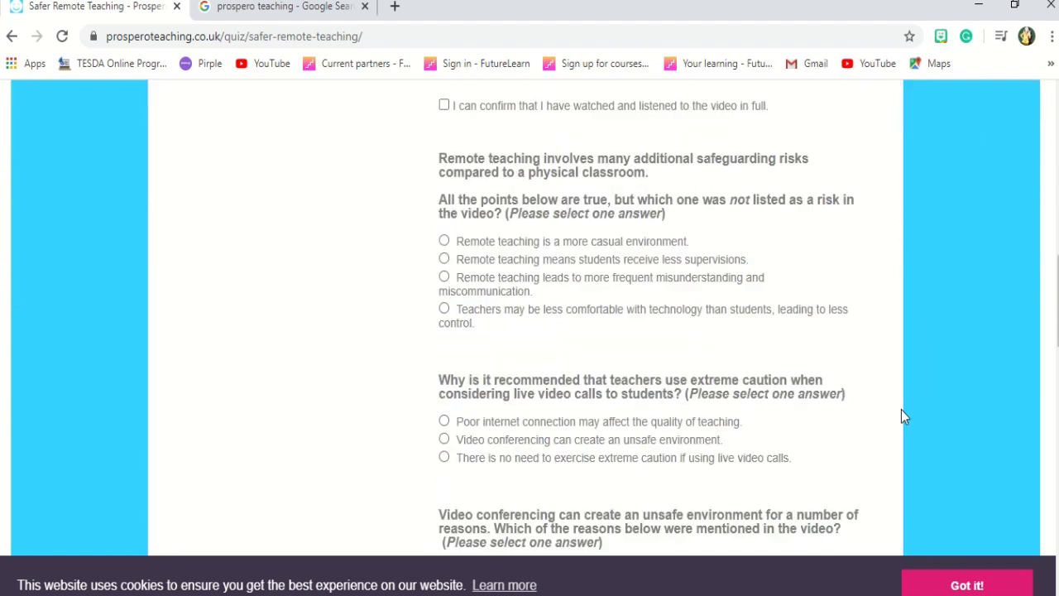
pyautogui.scroll(1, 901, 410)
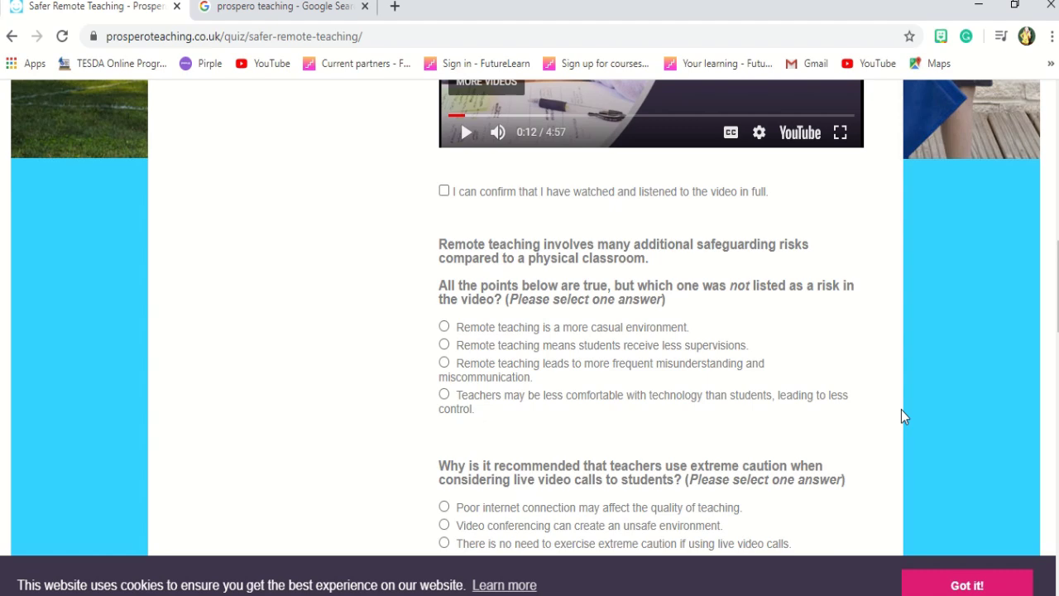
pyautogui.scroll(-4, 901, 409)
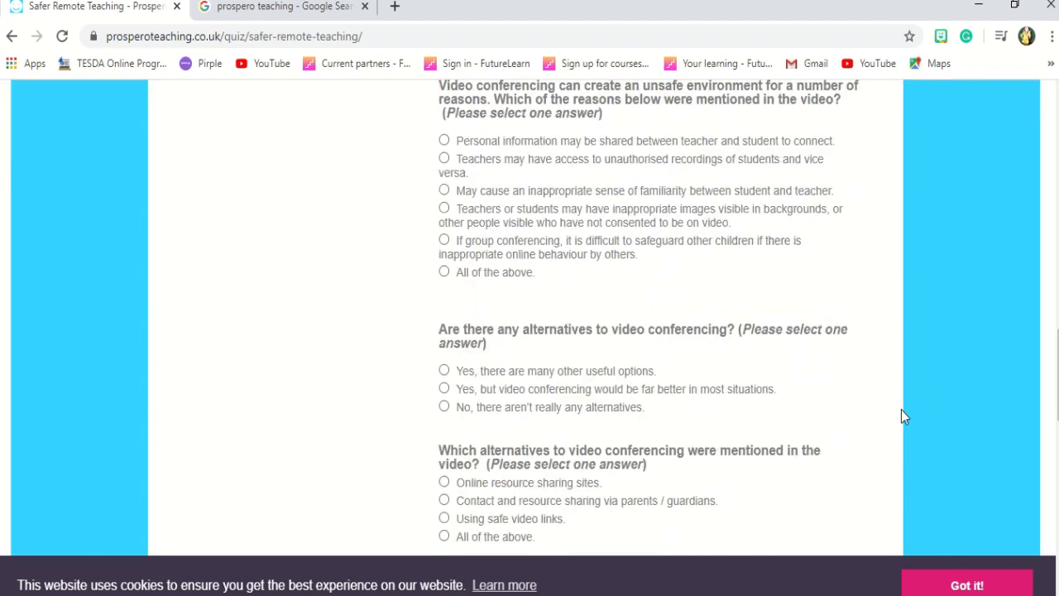
pyautogui.scroll(-7, 902, 411)
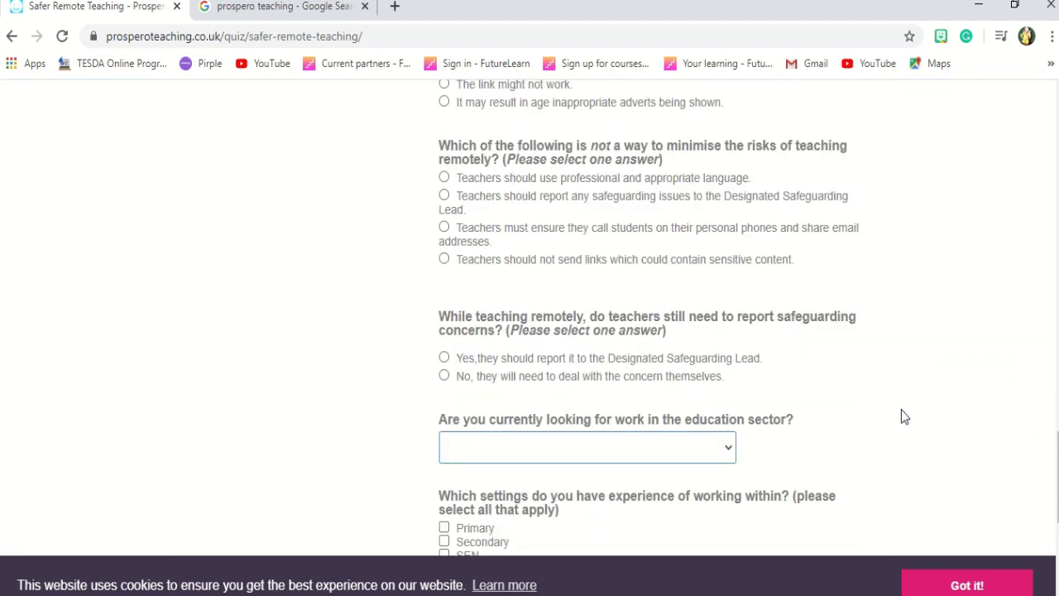
pyautogui.scroll(-4, 902, 411)
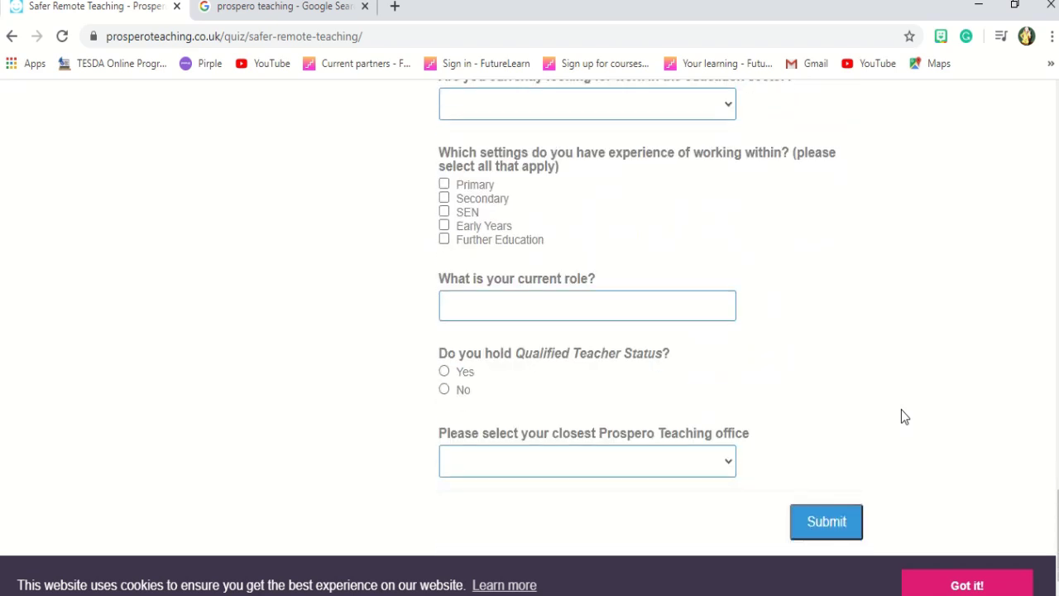
pyautogui.scroll(-2, 901, 416)
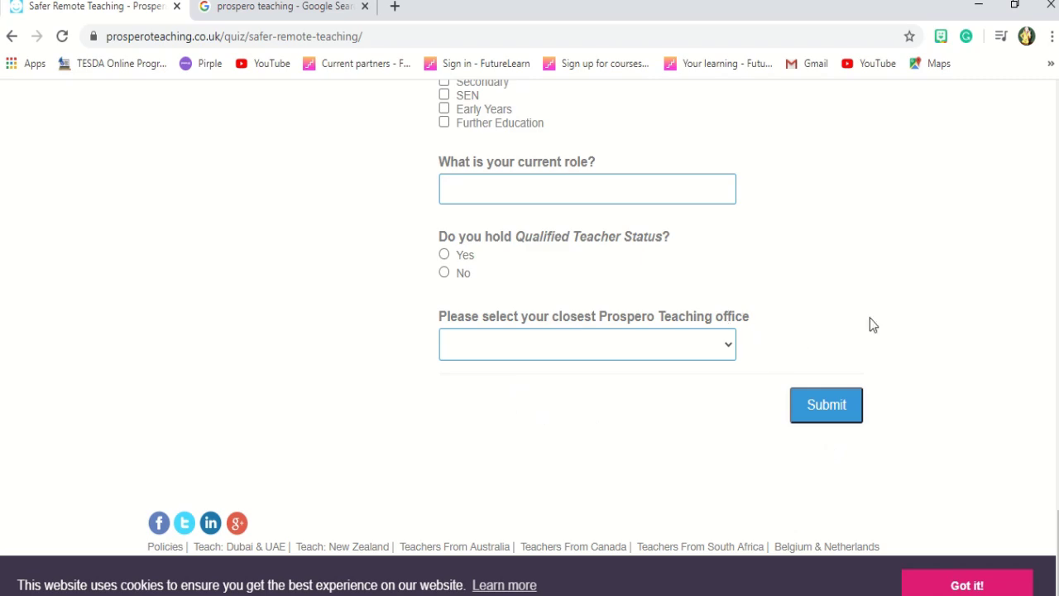
pyautogui.scroll(5, 865, 331)
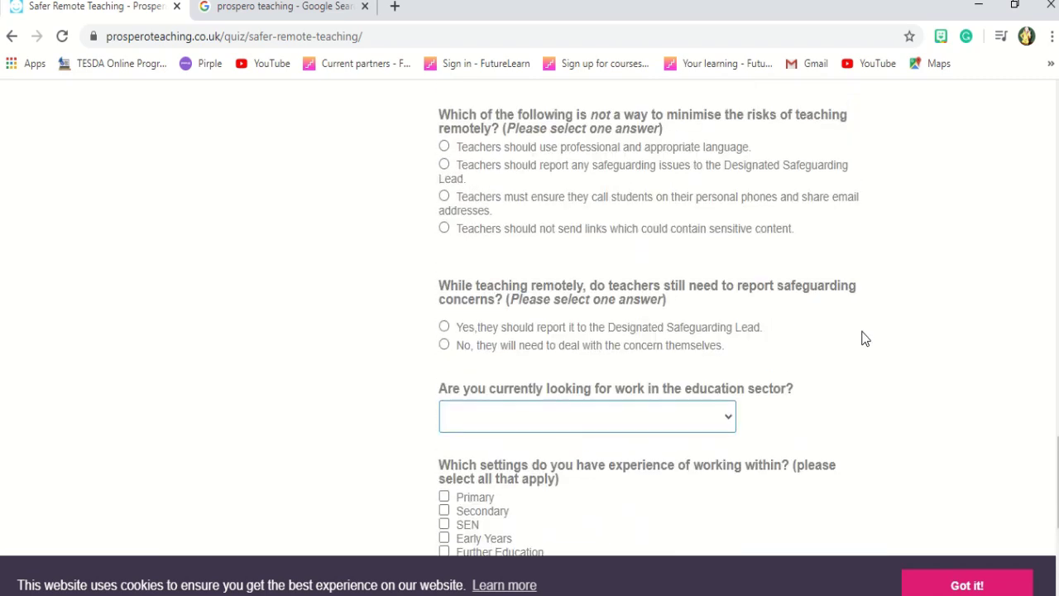
pyautogui.scroll(6, 866, 338)
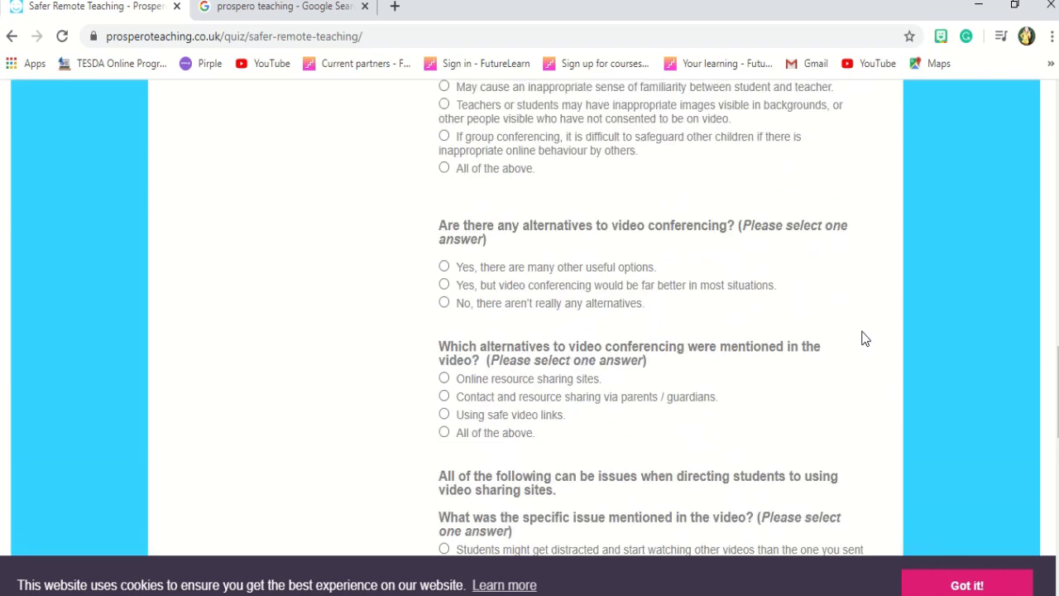
pyautogui.scroll(7, 866, 338)
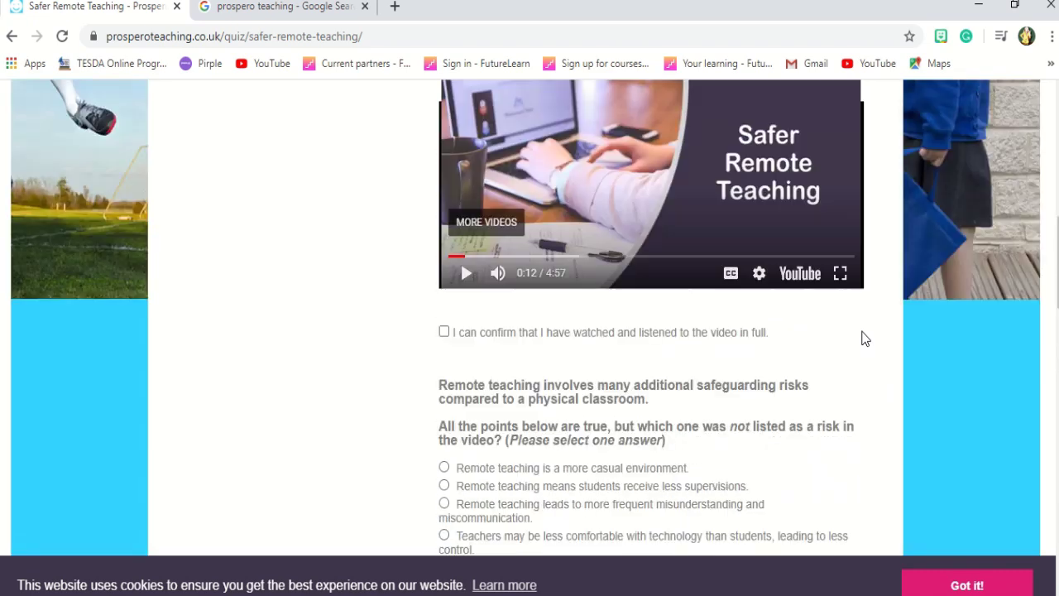
pyautogui.scroll(-3, 865, 338)
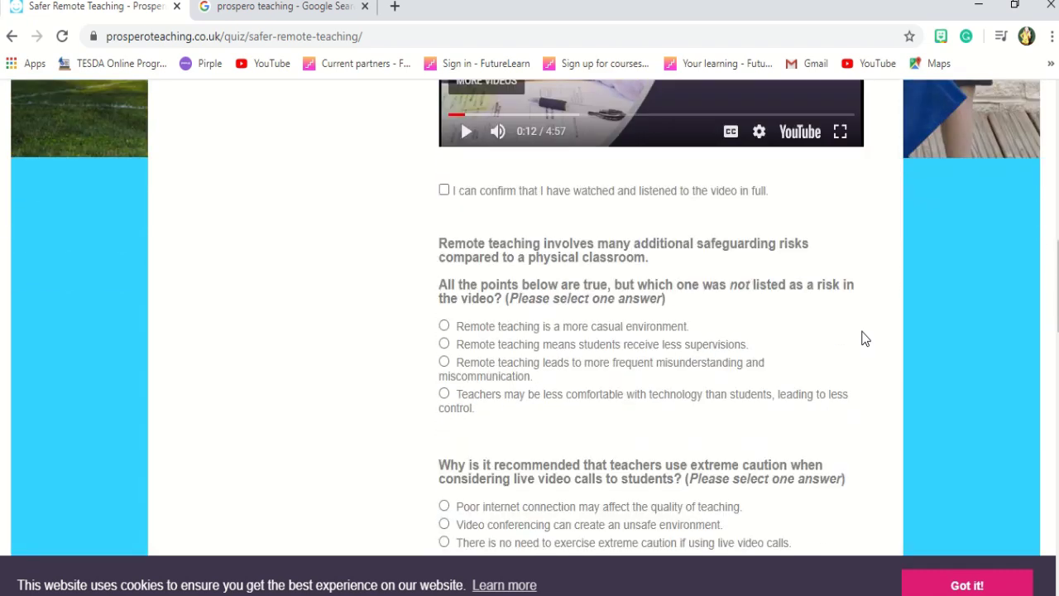
# Answer the unlisted-risk question with frequent misunderstanding and miscommunication, and the live video call question with "Video conferencing can create an unsafe environment.".
pyautogui.scroll(1, 866, 338)
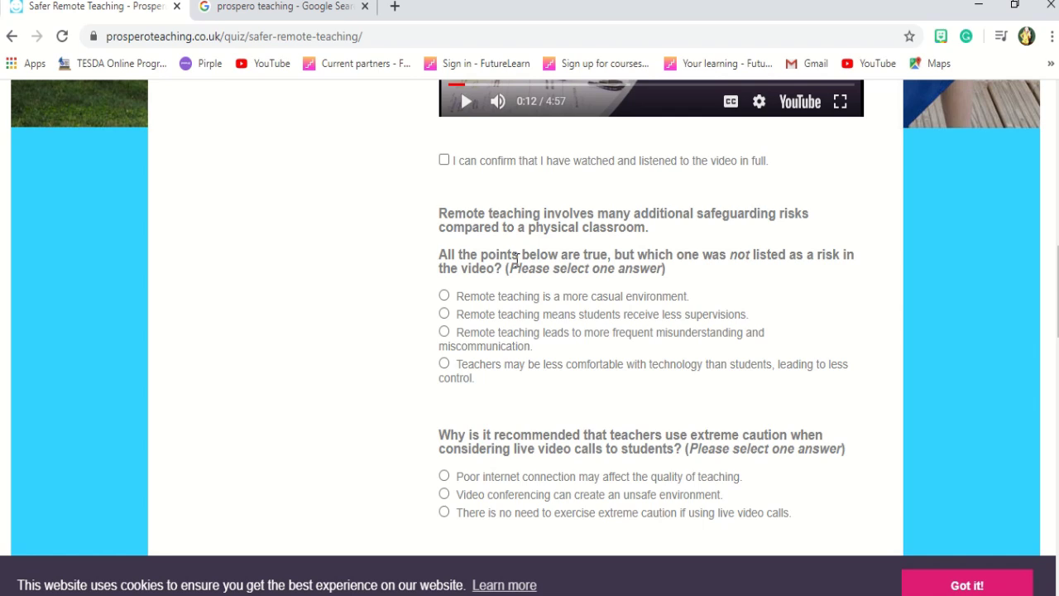
pyautogui.click(444, 333)
pyautogui.scroll(-2, 724, 343)
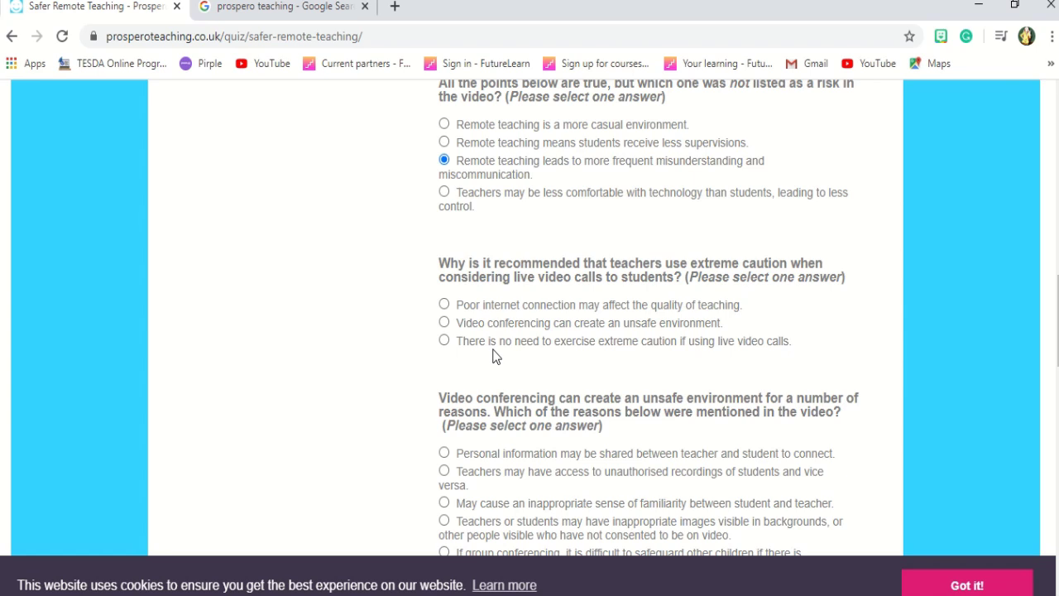
pyautogui.click(445, 324)
# Answer "All of the above" for the unsafe-environment reasons and "Yes, there are many other useful options" for alternatives to video conferencing.
pyautogui.scroll(-2, 855, 385)
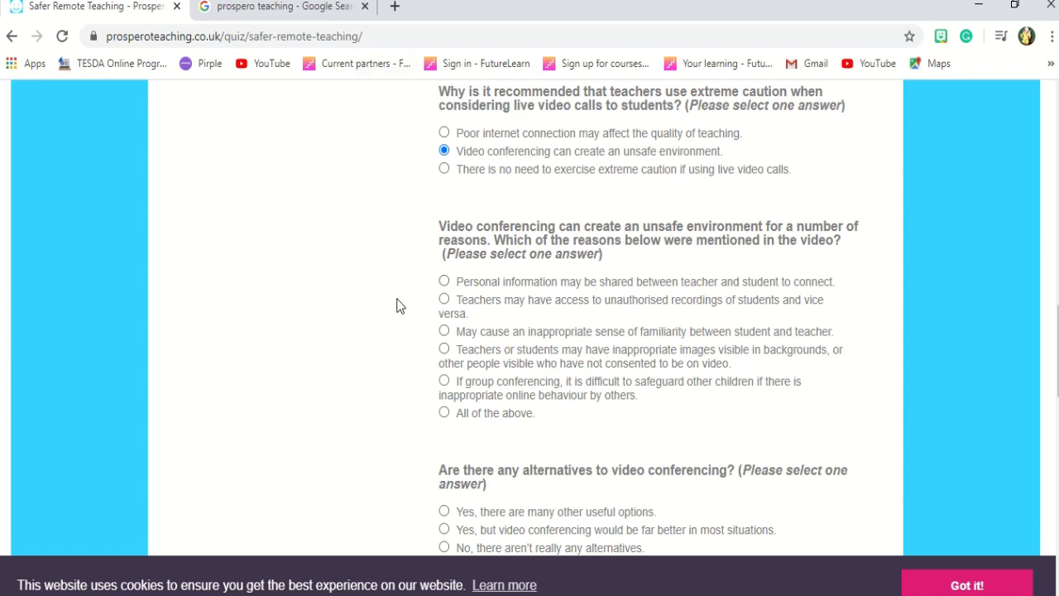
pyautogui.click(444, 413)
pyautogui.scroll(-3, 703, 436)
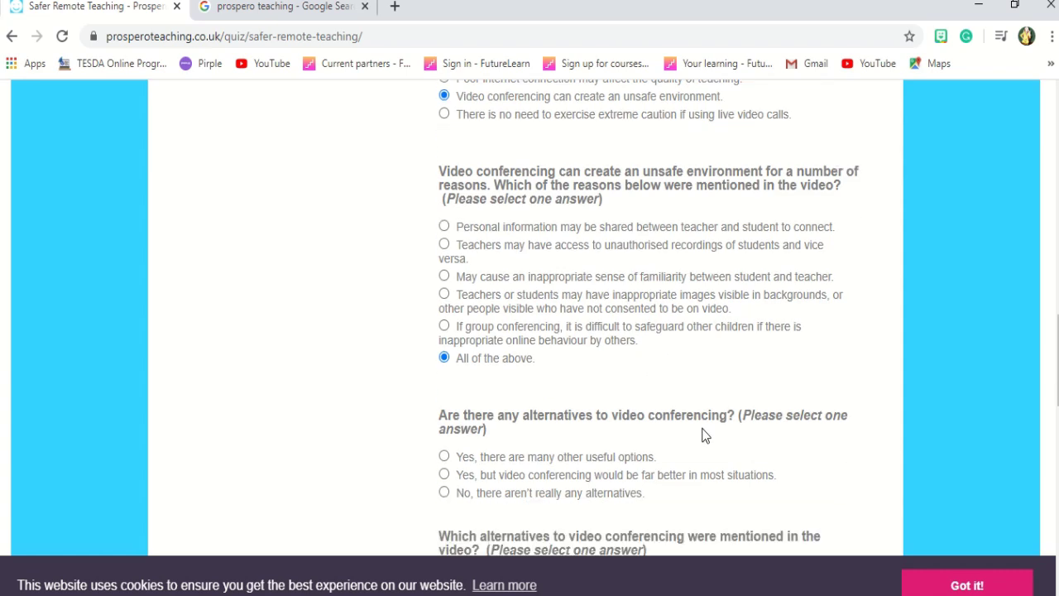
pyautogui.scroll(-1, 703, 436)
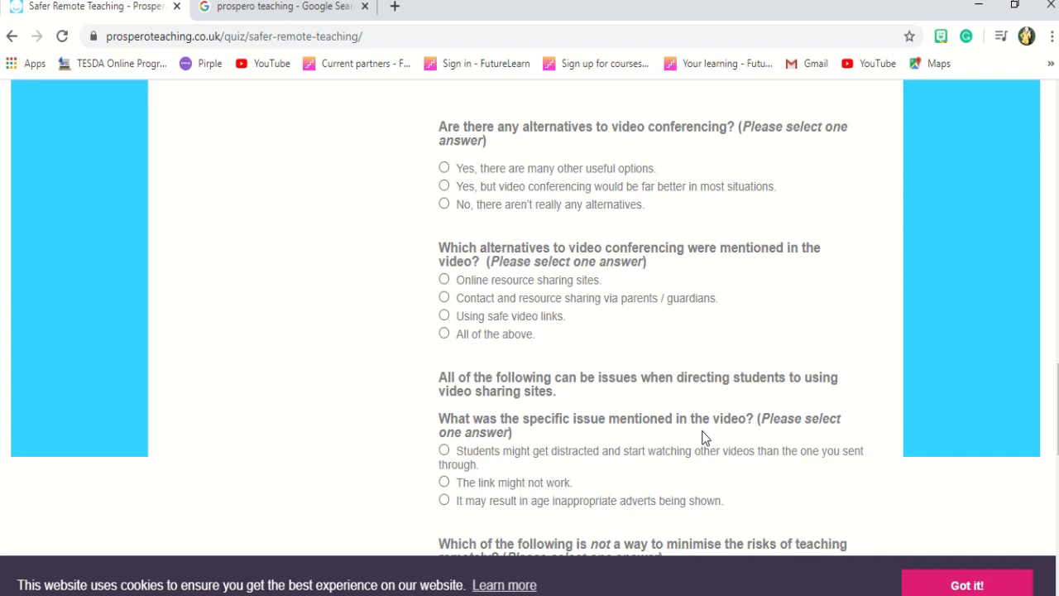
pyautogui.click(445, 169)
# Answer "All of the above" for the alternatives mentioned and "It may result in age inappropriate adverts being shown" for the video-sharing issue.
pyautogui.scroll(-1, 730, 298)
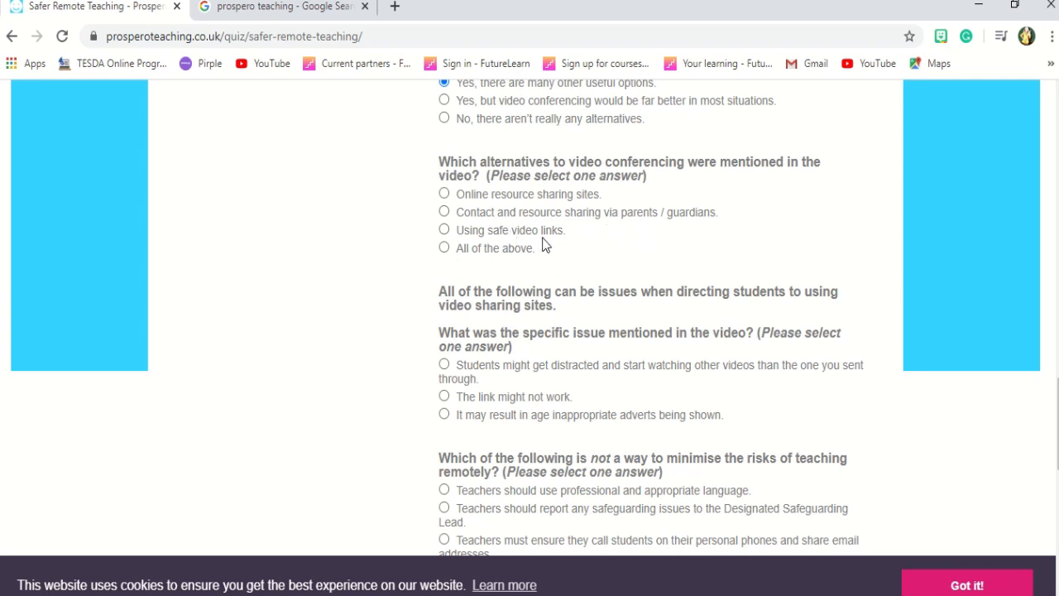
pyautogui.click(445, 249)
pyautogui.scroll(-1, 718, 328)
pyautogui.scroll(-1, 718, 327)
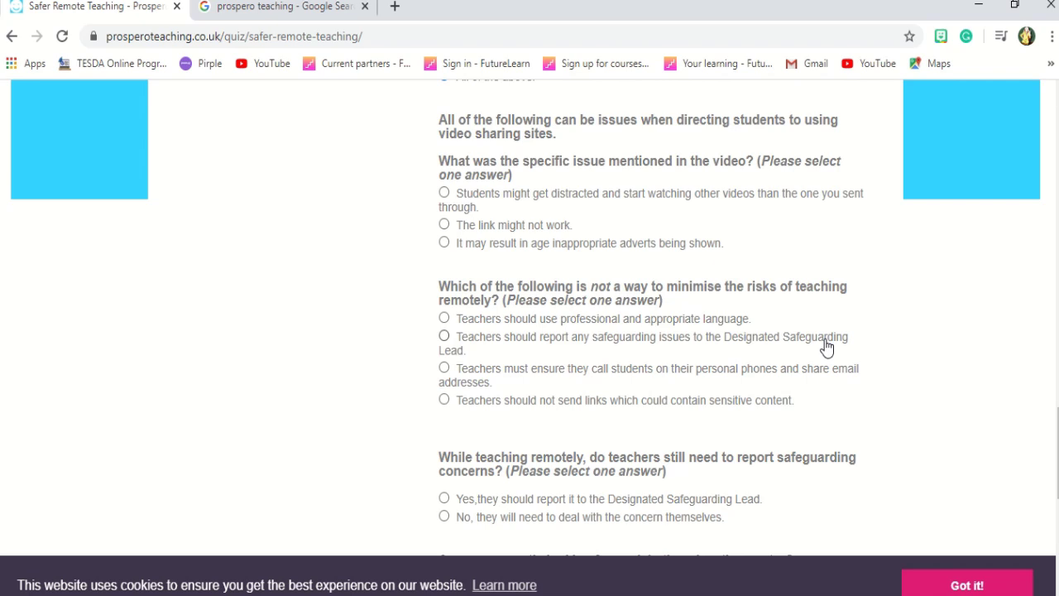
pyautogui.click(445, 197)
pyautogui.click(445, 244)
# Choose calling students on personal phones and sharing email addresses as not minimising risk, and reporting safeguarding concerns to the Designated Safeguarding Lead.
pyautogui.scroll(-1, 762, 385)
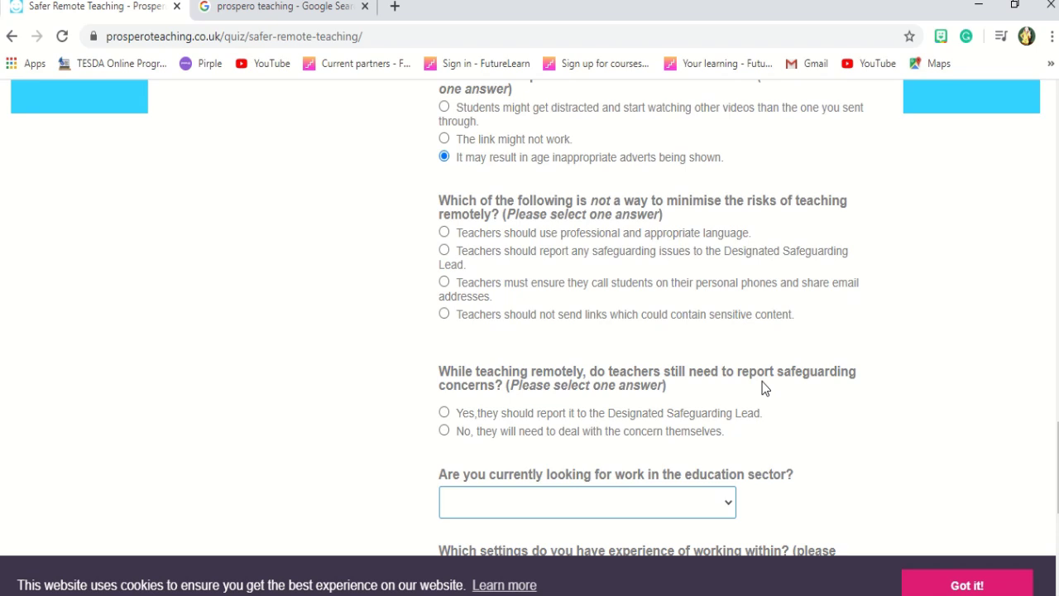
pyautogui.click(444, 283)
pyautogui.scroll(-2, 953, 349)
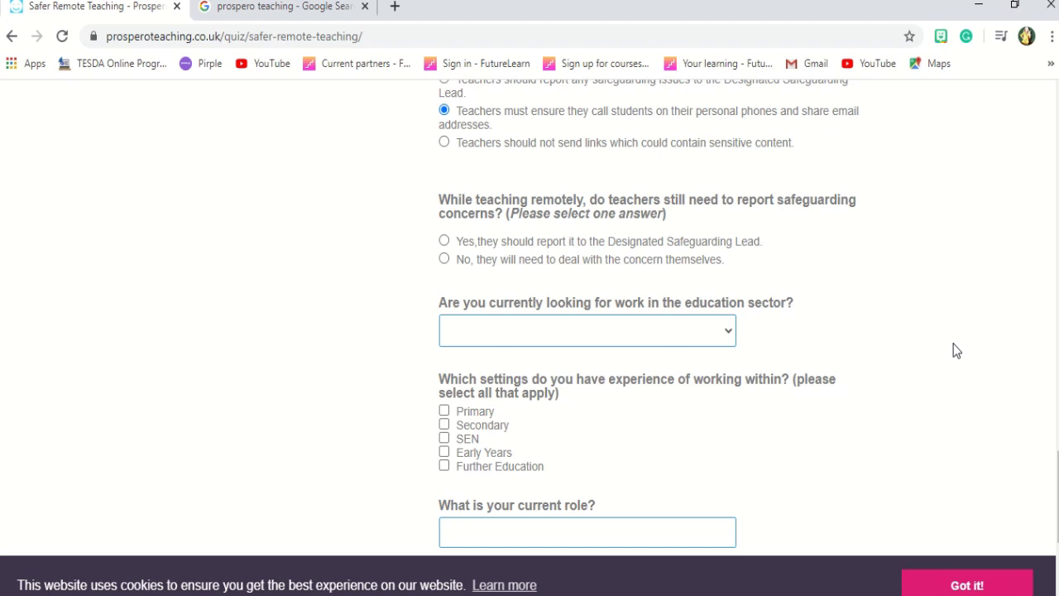
pyautogui.scroll(-1, 951, 348)
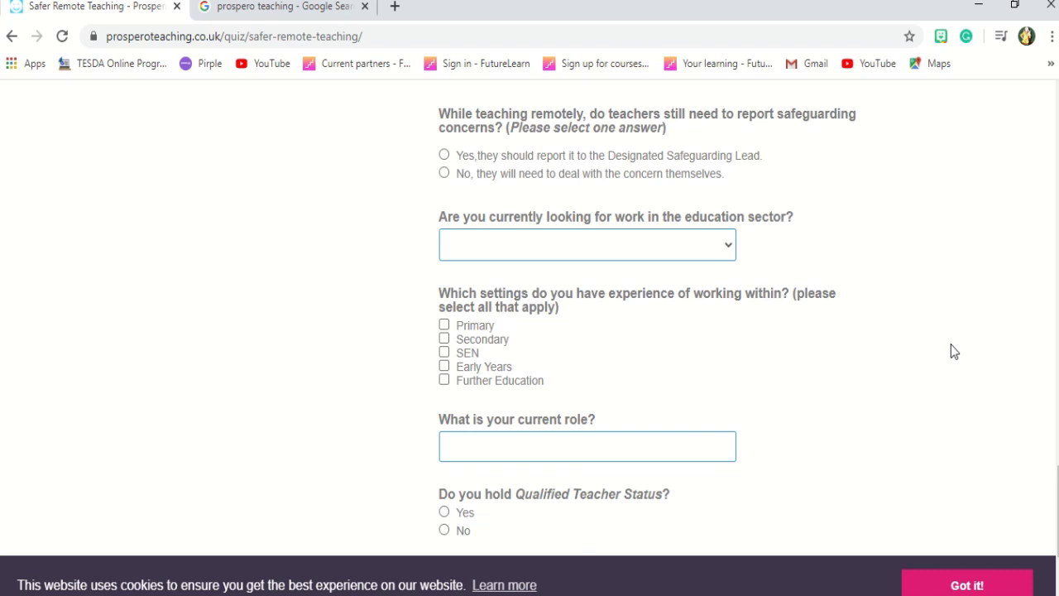
pyautogui.click(444, 157)
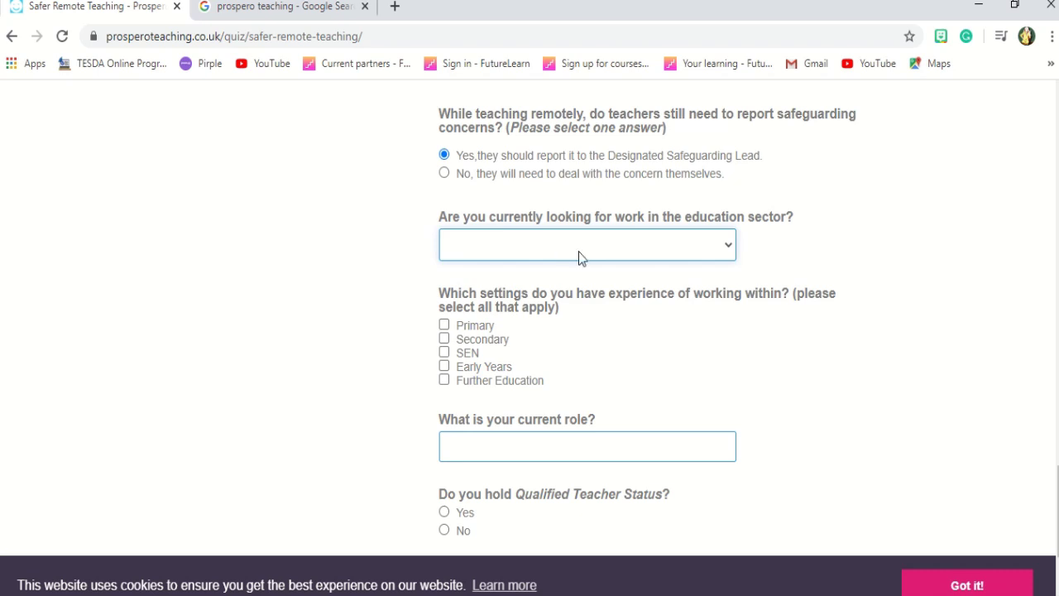
# Answer "Yes" to looking for work in the education sector and select Primary as the setting with work experience.
pyautogui.click(729, 246)
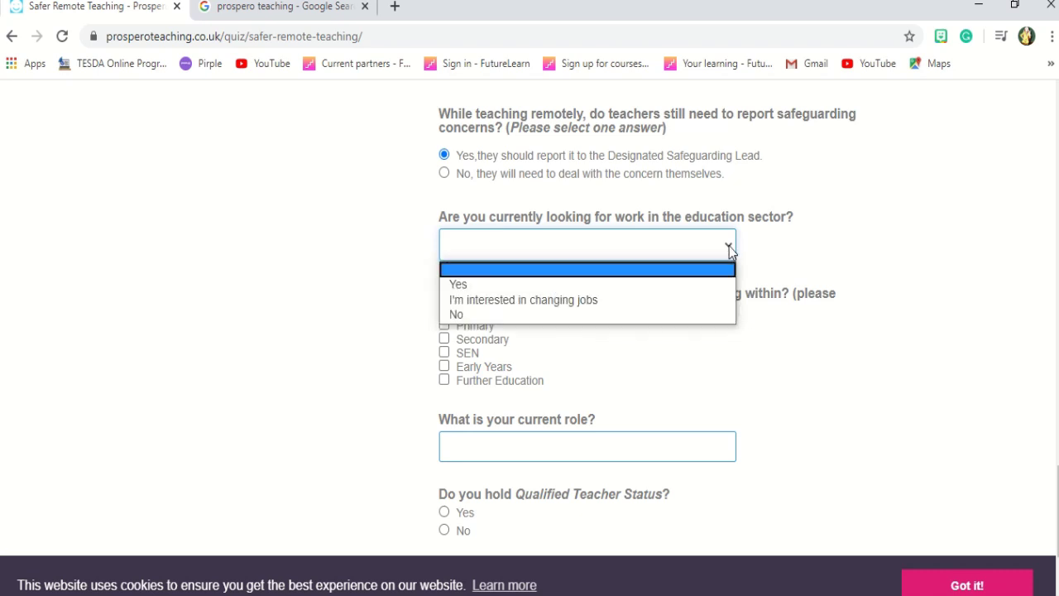
pyautogui.click(469, 287)
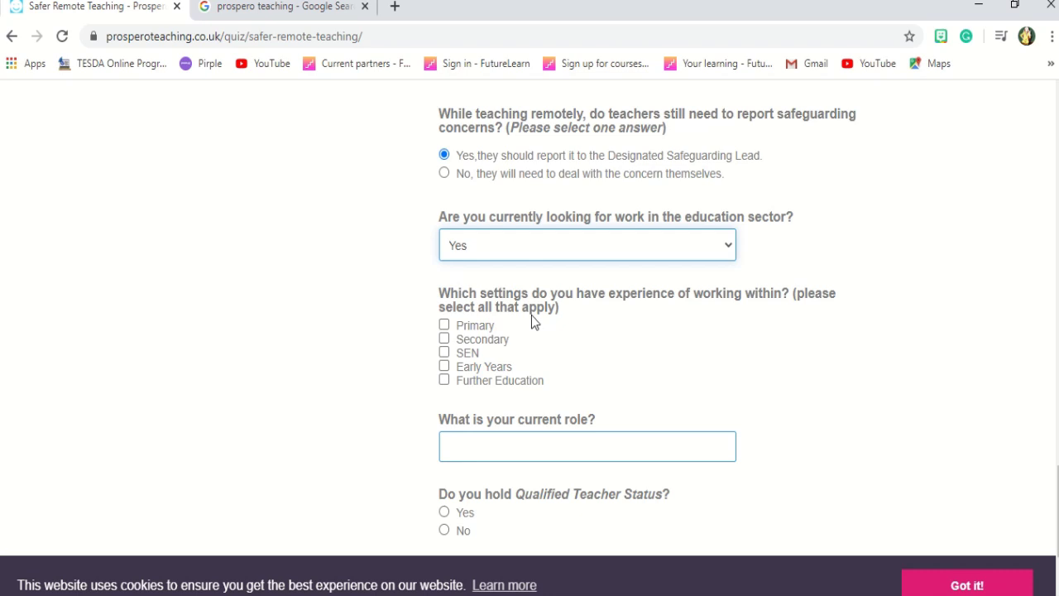
pyautogui.click(445, 324)
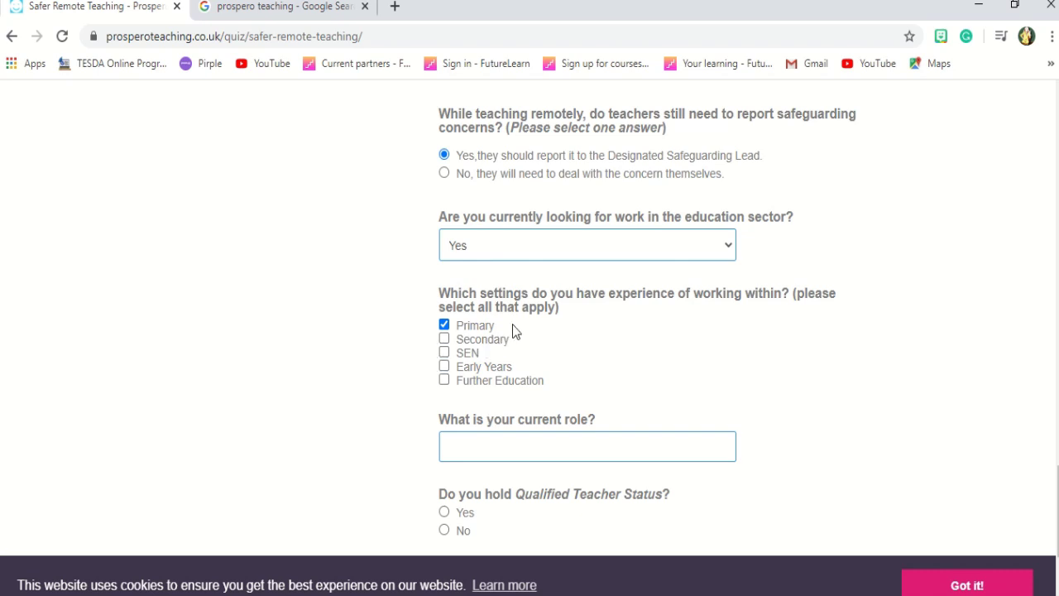
# Enter "Teacher" as the current role and select "Dubai, UAE" as the closest Prospero Teaching office.
pyautogui.scroll(-1, 680, 408)
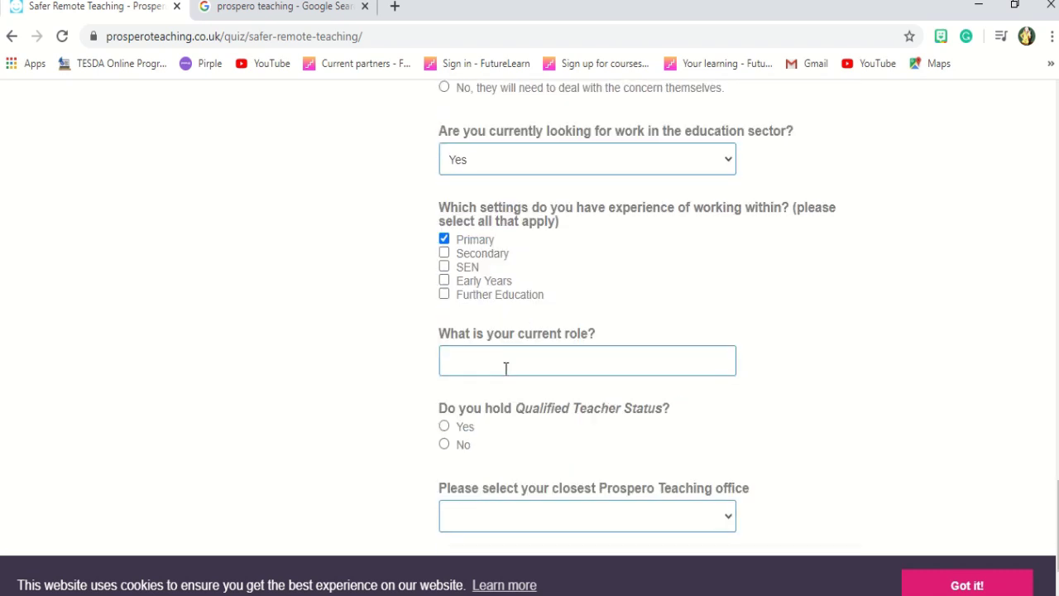
pyautogui.click(552, 367)
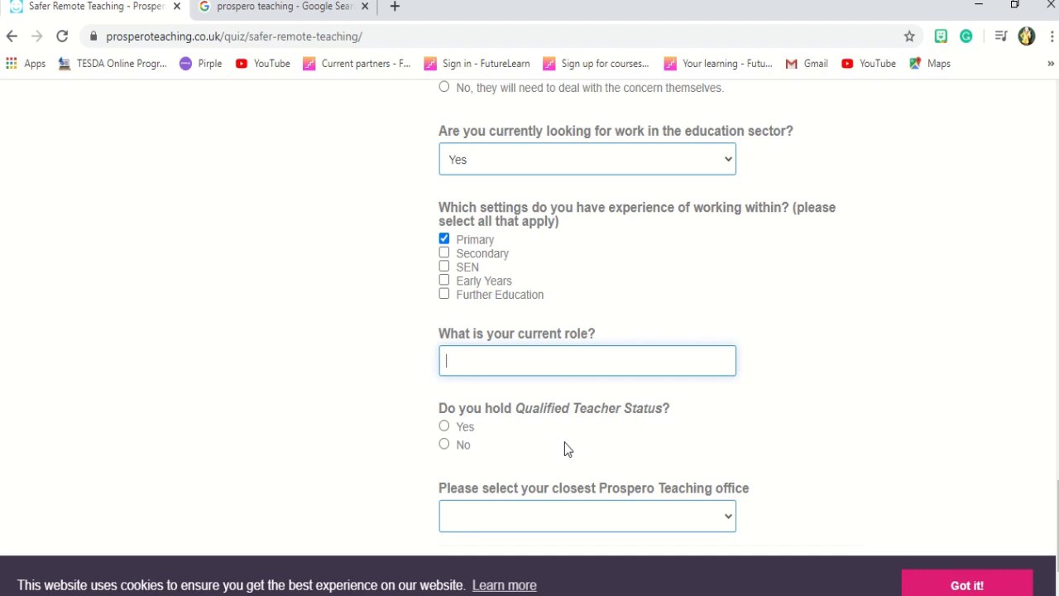
pyautogui.scroll(-1, 566, 446)
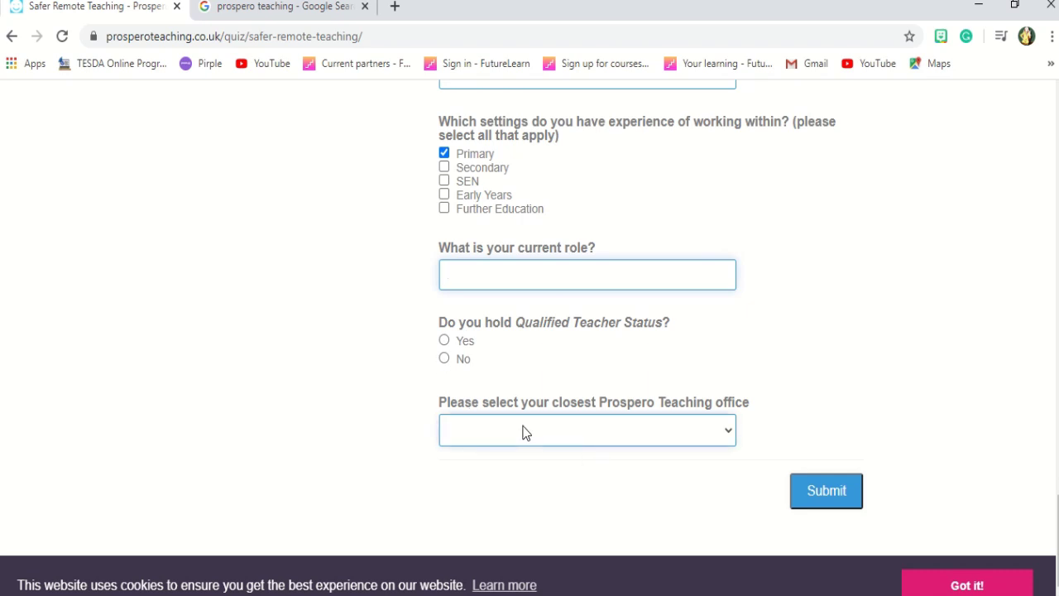
pyautogui.scroll(-1, 524, 431)
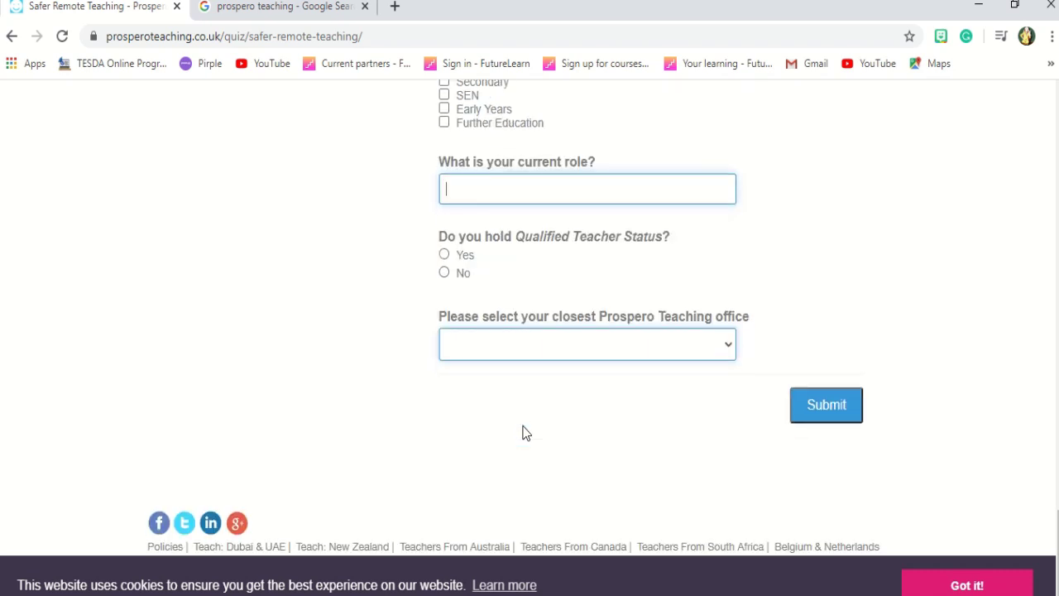
pyautogui.click(725, 347)
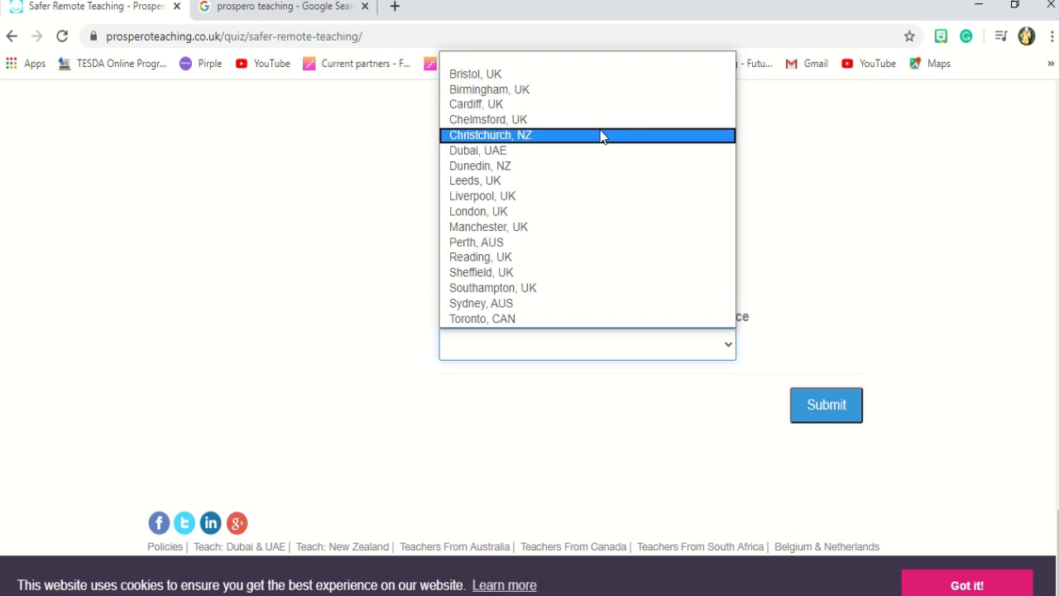
pyautogui.click(462, 151)
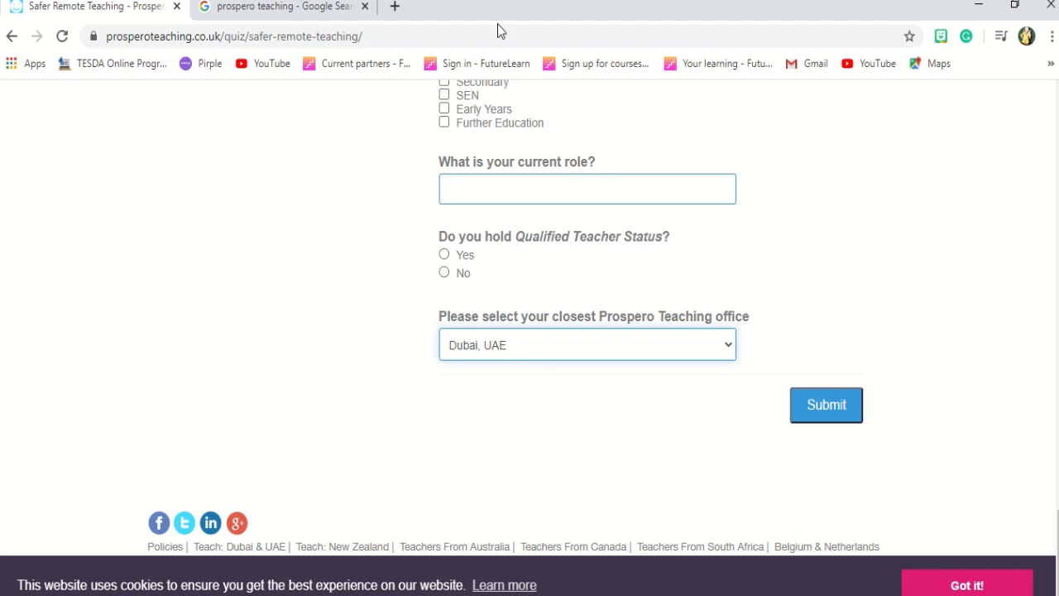
pyautogui.moveTo(534, 7)
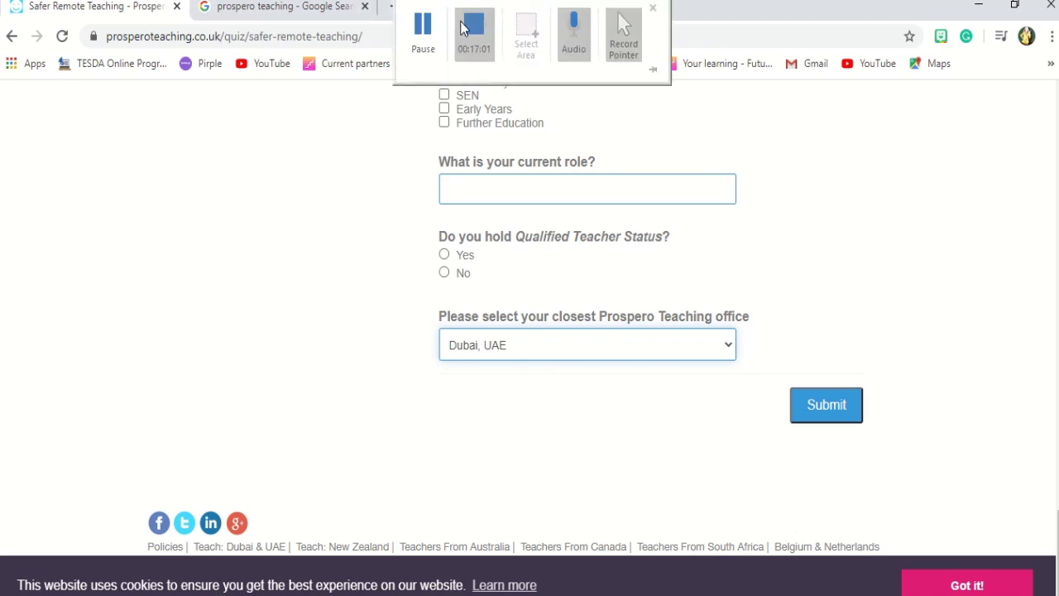
pyautogui.click(423, 27)
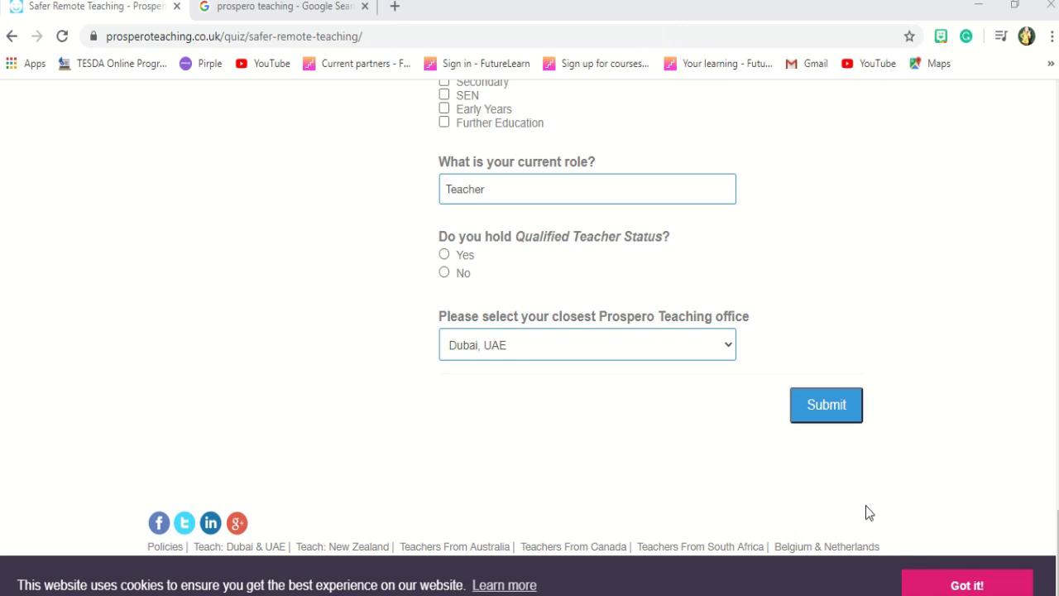
# Answer "Yes" to holding Qualified Teacher Status and submit the Safer Remote Teaching quiz.
pyautogui.click(824, 407)
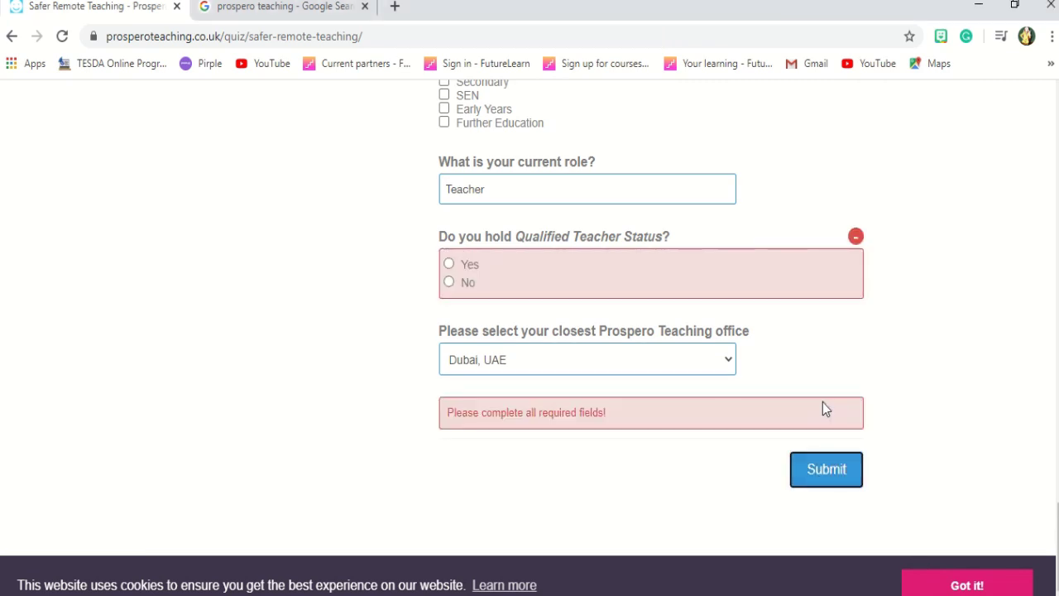
pyautogui.click(447, 263)
pyautogui.click(826, 471)
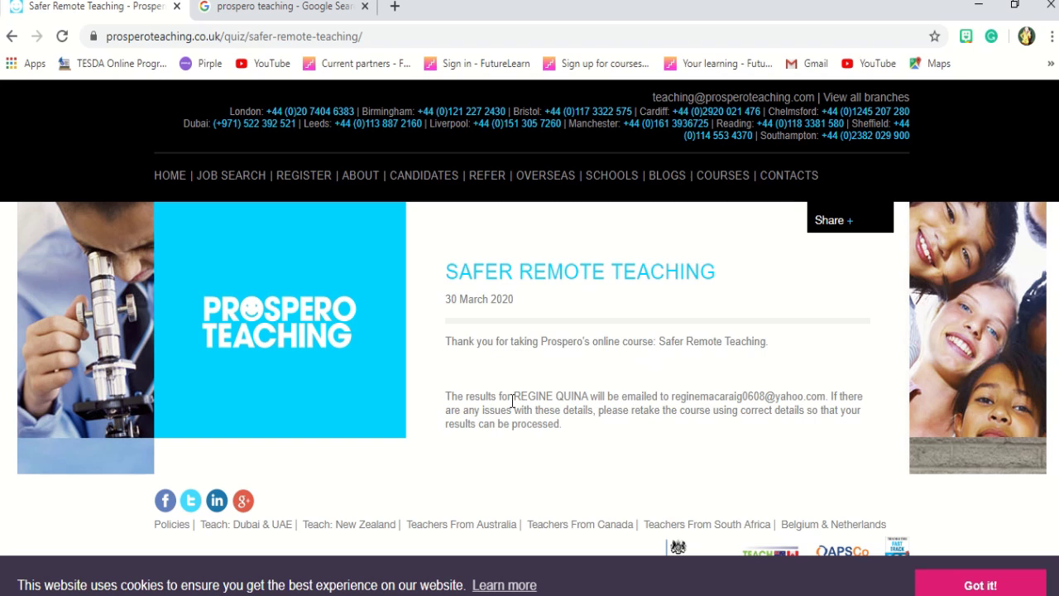
# Switch to Gmail and view the "Safer Remote Teaching Results" e-mail with the certificate download link.
pyautogui.click(287, 8)
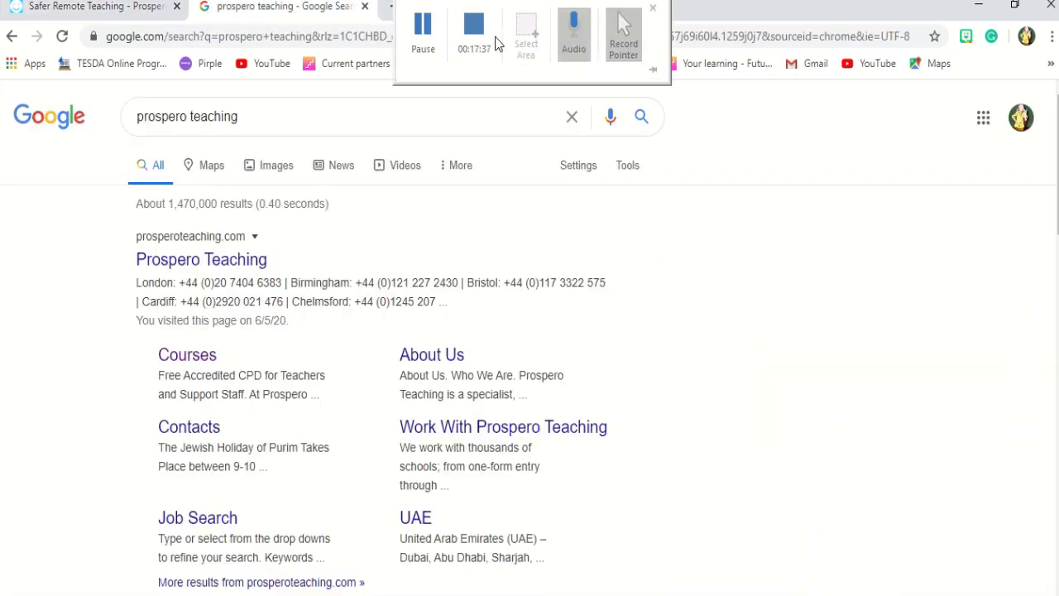
pyautogui.click(428, 31)
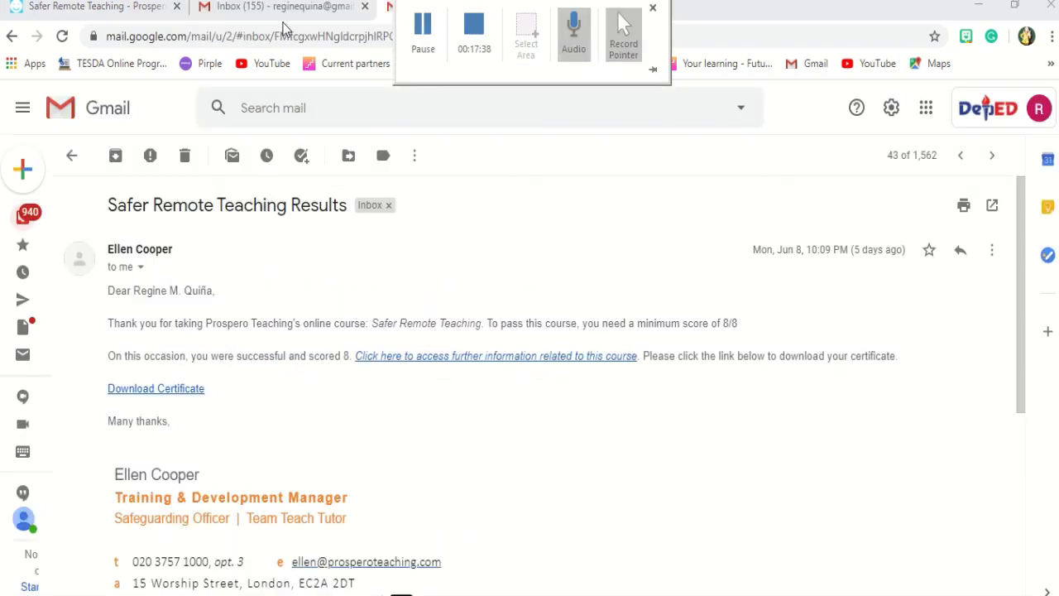
# Return to the Prospero Teaching free accredited CPD courses page and reopen the Safer Remote Teaching course form.
pyautogui.click(132, 6)
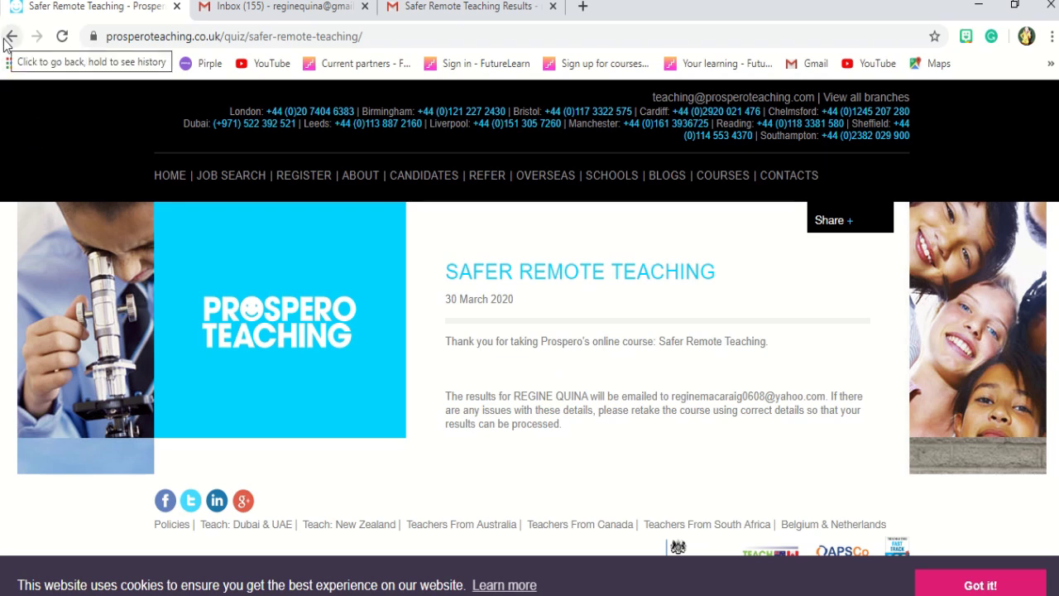
pyautogui.hotkey('alt', 'Left')
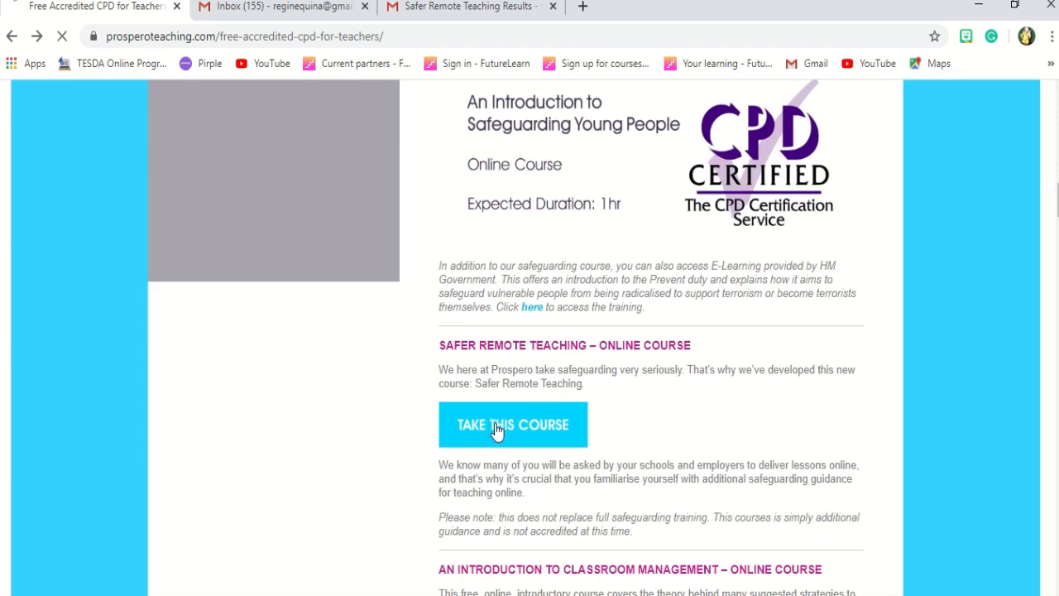
pyautogui.click(501, 426)
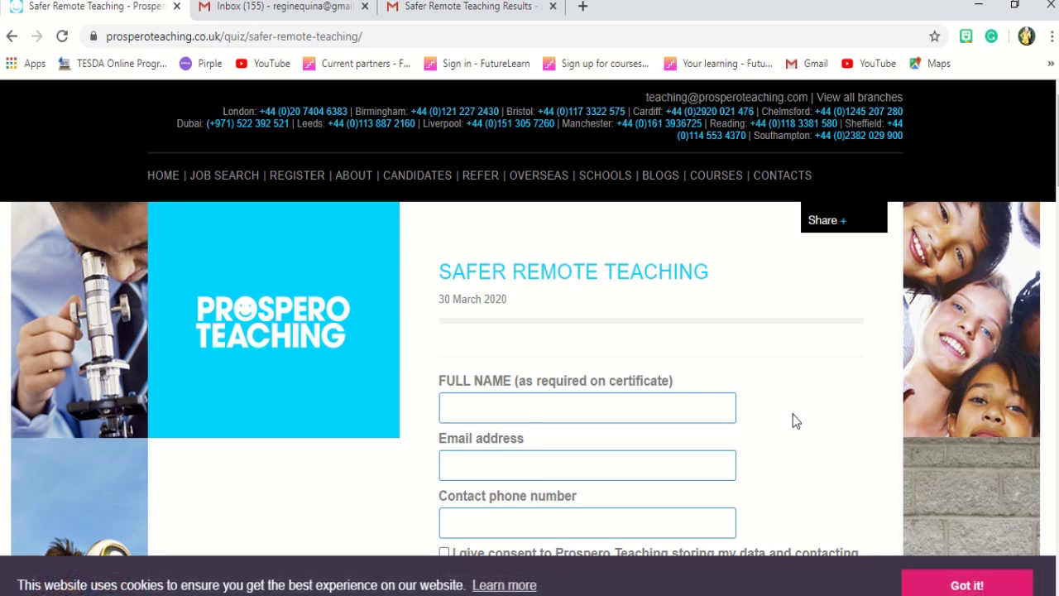
pyautogui.scroll(-1, 793, 422)
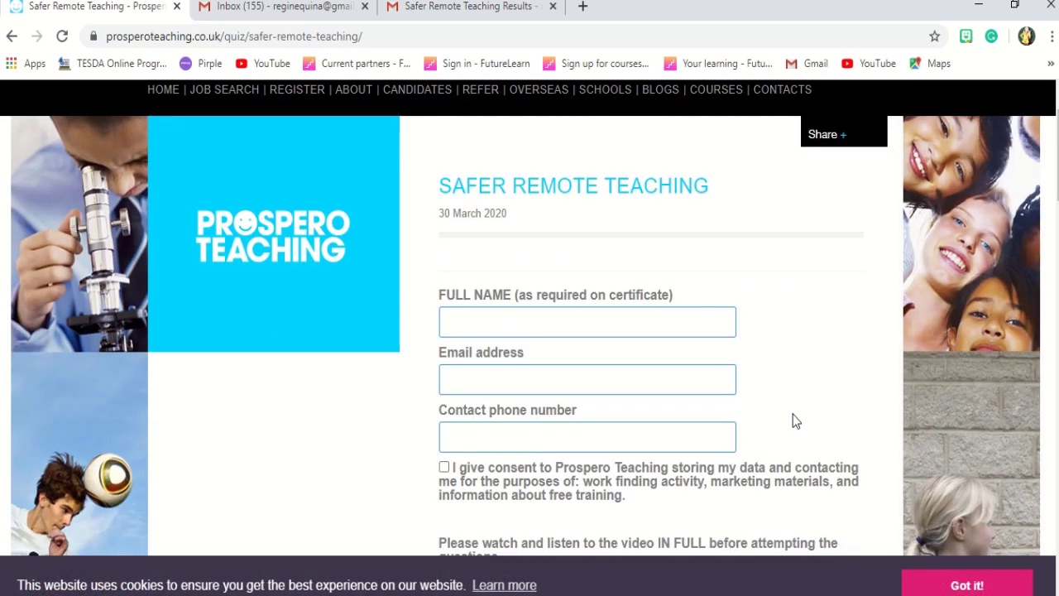